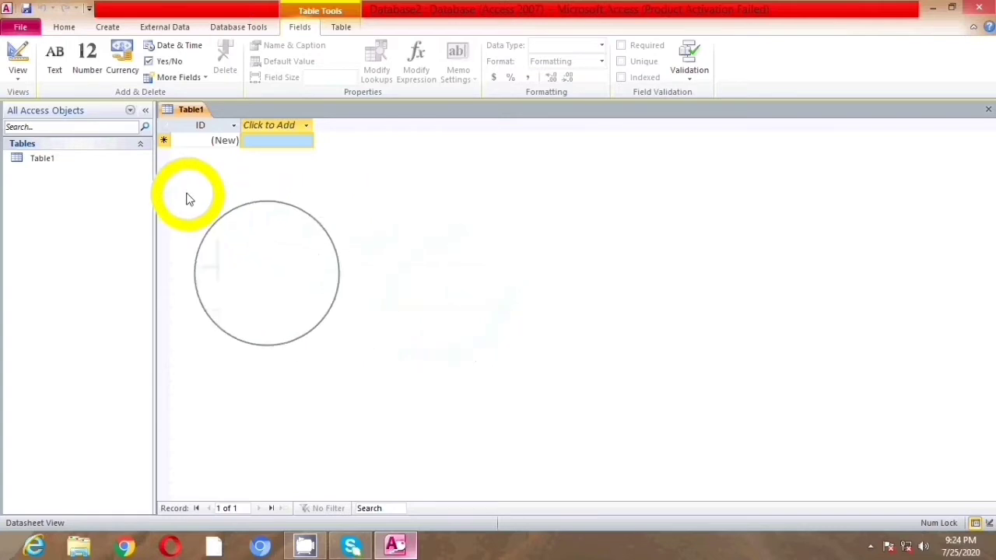
Open Table1 in Design View, saving the table under the name stu_det
{"action": "right_click", "coordinate": [51, 158]}
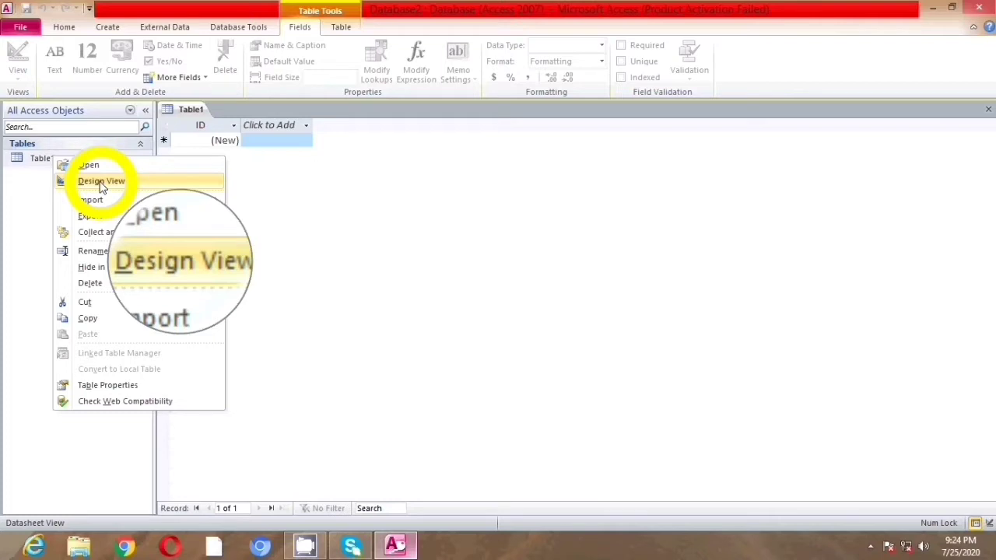
{"action": "left_click", "coordinate": [101, 182]}
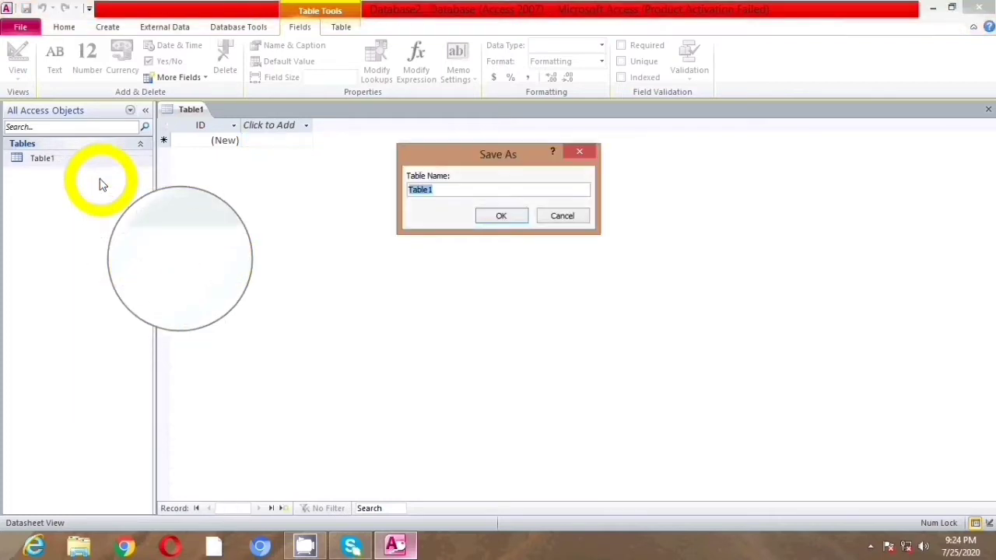
{"action": "type", "text": "stu_det"}
{"action": "left_click", "coordinate": [506, 220]}
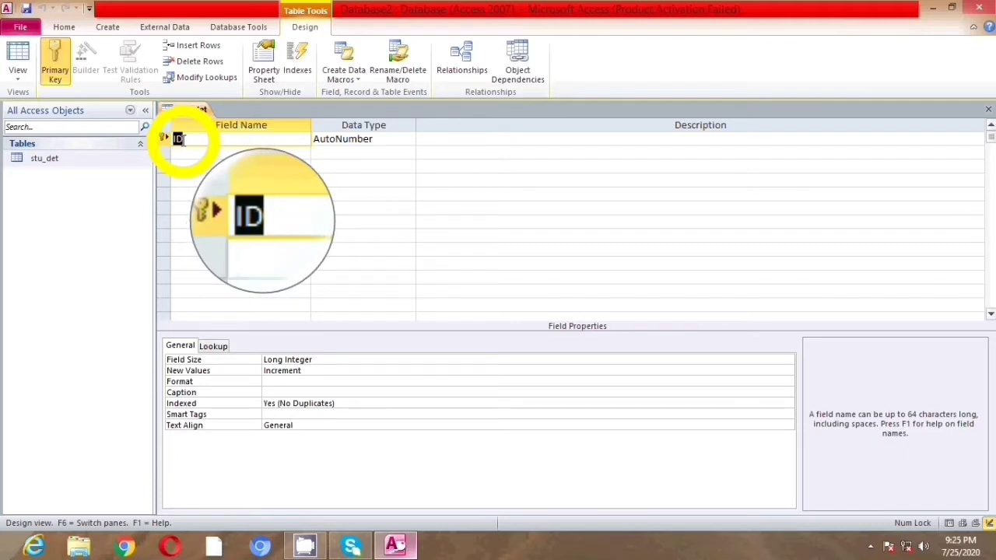
Rename the table's ID field to RNo, keeping AutoNumber as its data type
{"action": "type", "text": "RNo"}
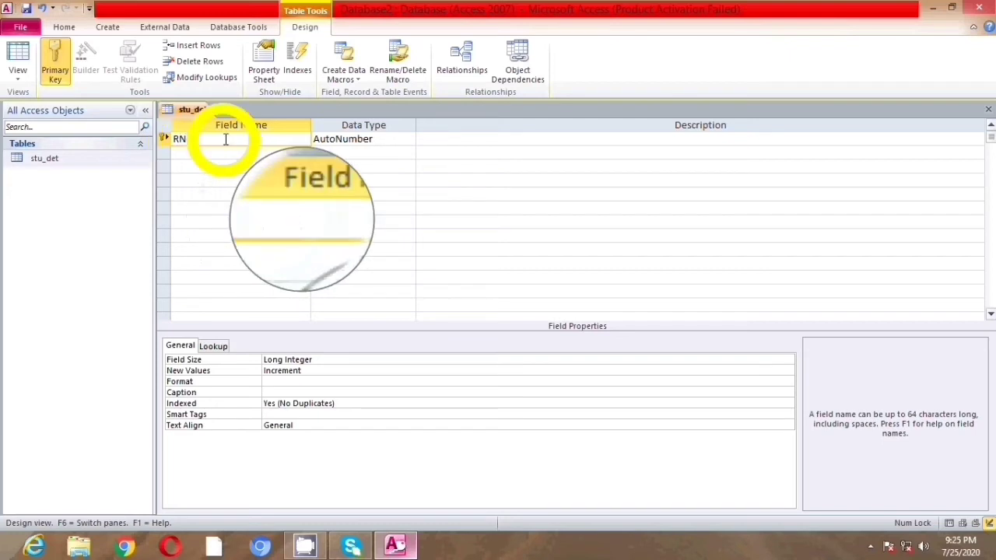
{"action": "left_click", "coordinate": [325, 137]}
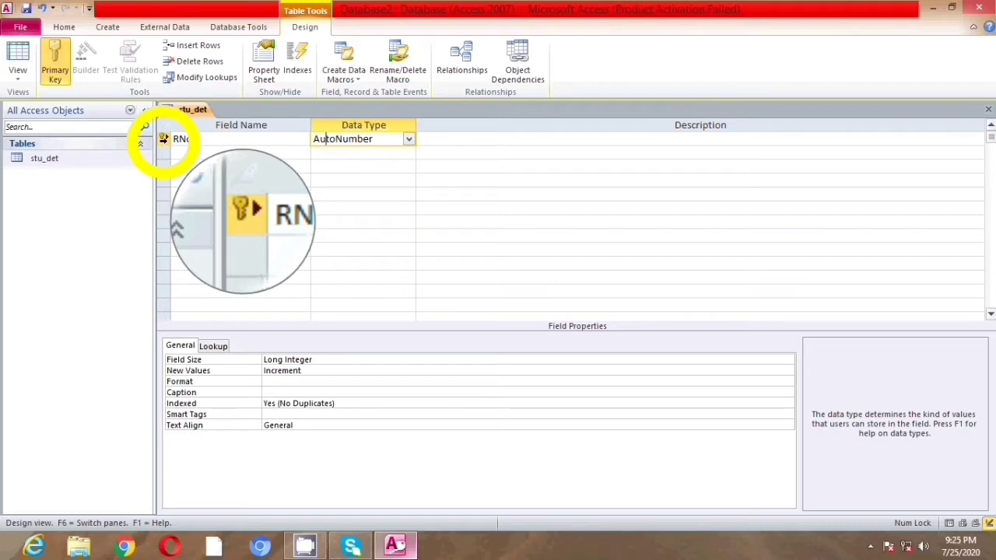
Remove the primary key from the RNo field and assign it to the same field again
{"action": "left_click", "coordinate": [163, 138]}
{"action": "right_click", "coordinate": [164, 140]}
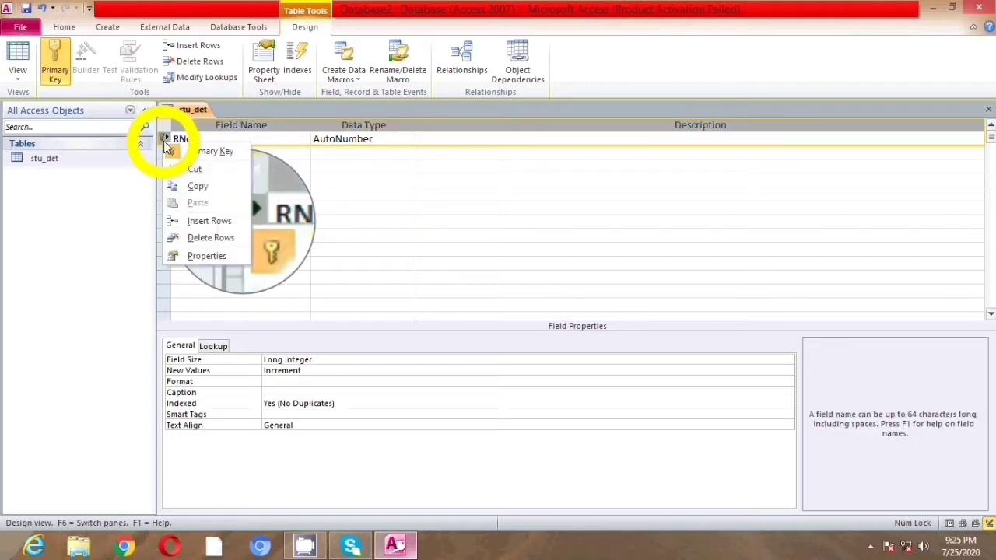
{"action": "left_click", "coordinate": [198, 151]}
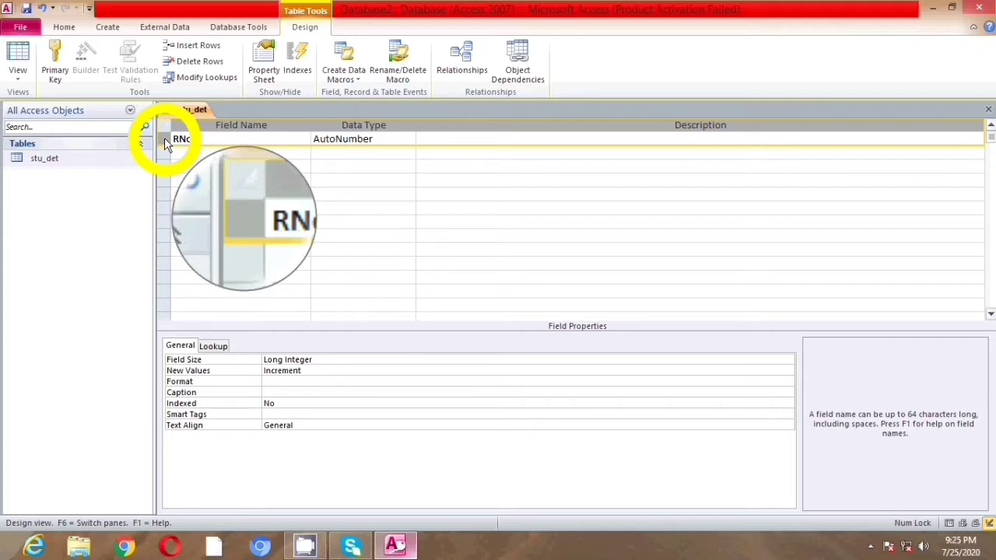
{"action": "right_click", "coordinate": [165, 140]}
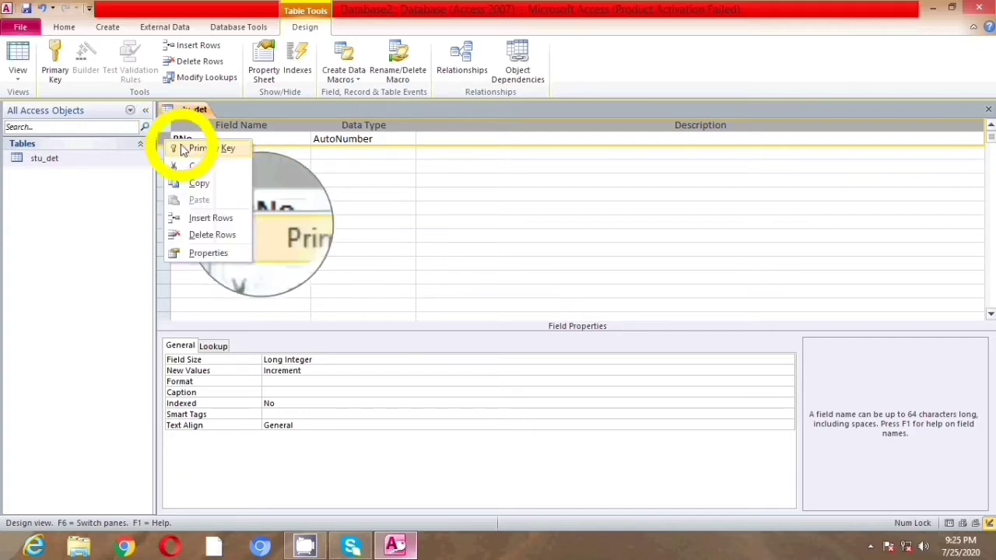
{"action": "left_click", "coordinate": [177, 148]}
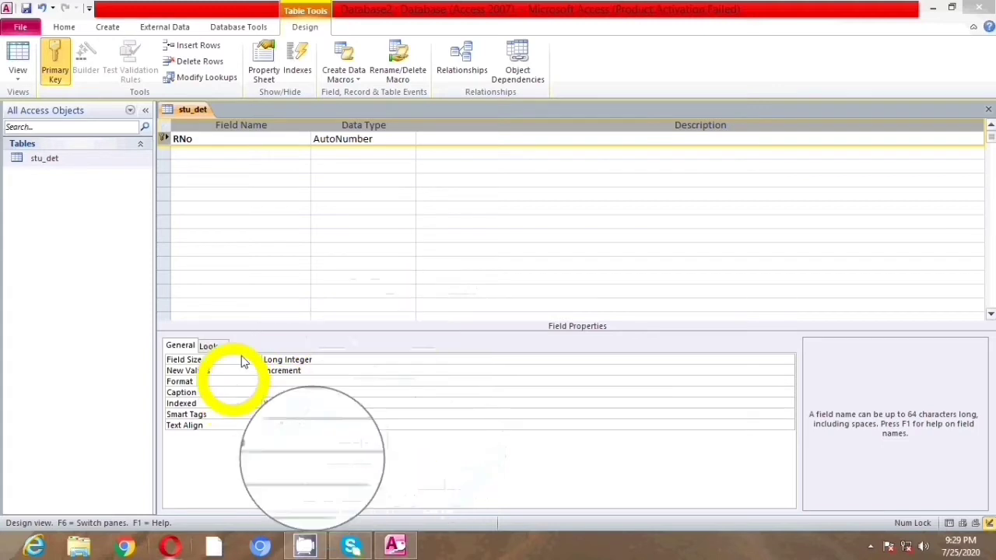
Add a second field named S_Name below RNo with the Text data type
{"action": "left_click", "coordinate": [247, 140]}
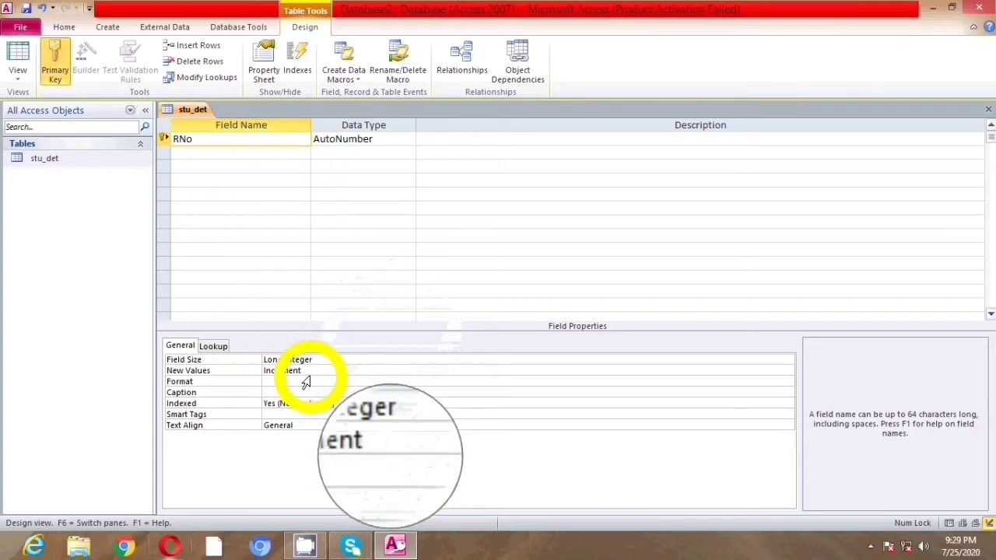
{"action": "left_click", "coordinate": [201, 140]}
{"action": "left_click", "coordinate": [205, 155]}
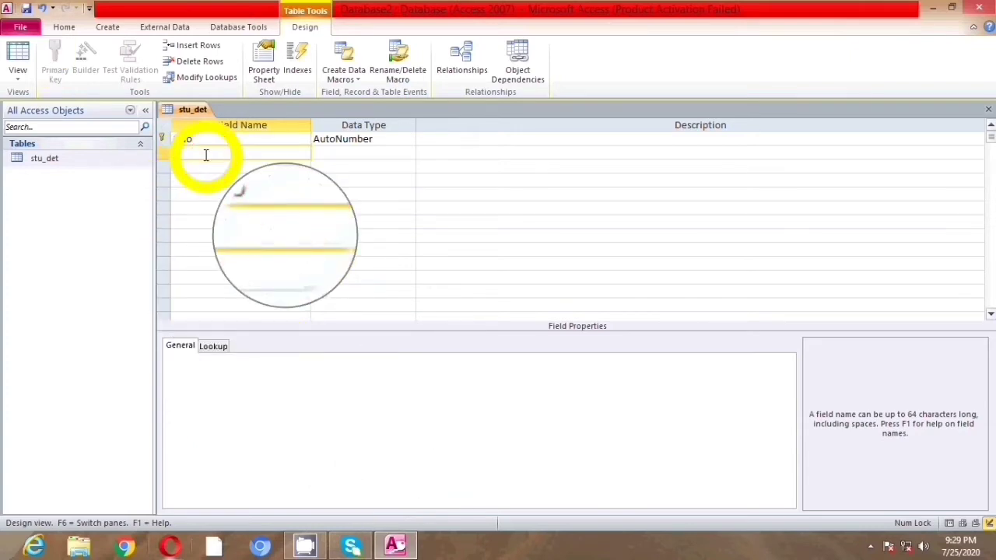
{"action": "type", "text": "S_Name"}
{"action": "key", "text": "Tab"}
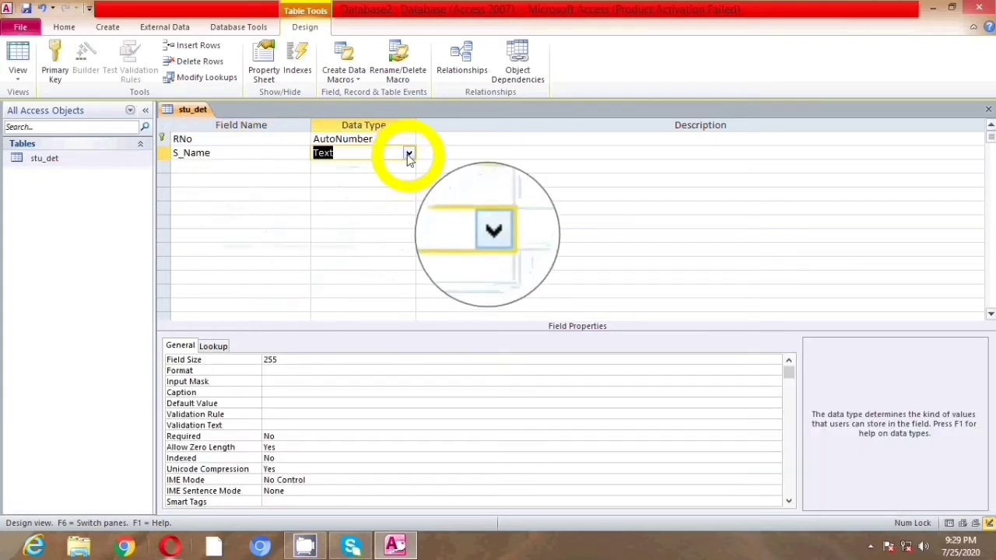
{"action": "left_click", "coordinate": [407, 153]}
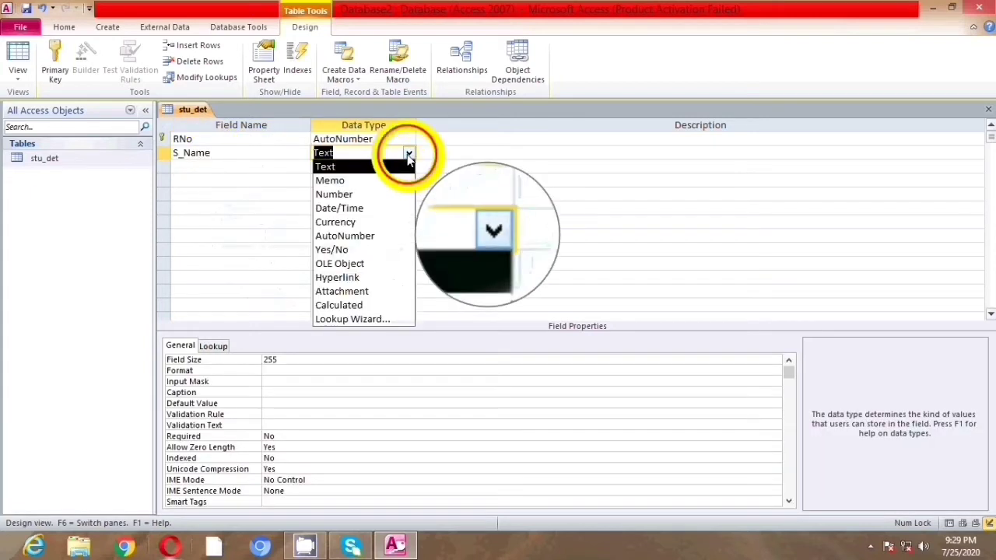
{"action": "left_click", "coordinate": [370, 165]}
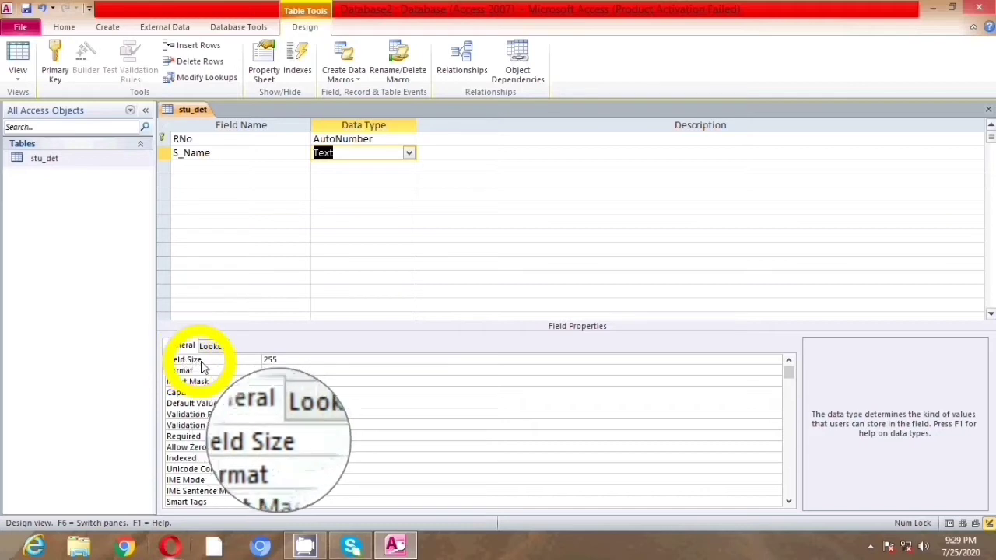
Set the field size of the S_Name field to 100
{"action": "left_click", "coordinate": [279, 360]}
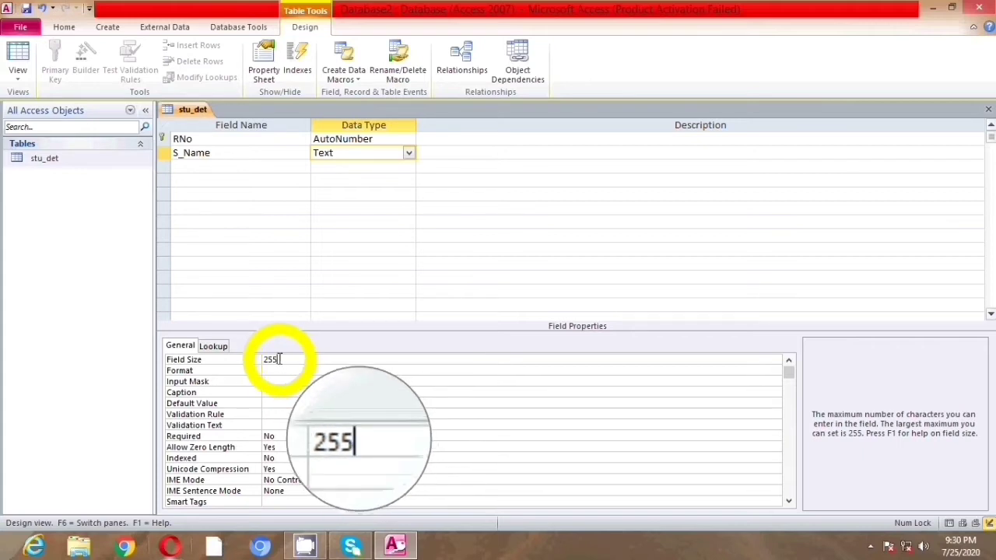
{"action": "double_click", "coordinate": [271, 360]}
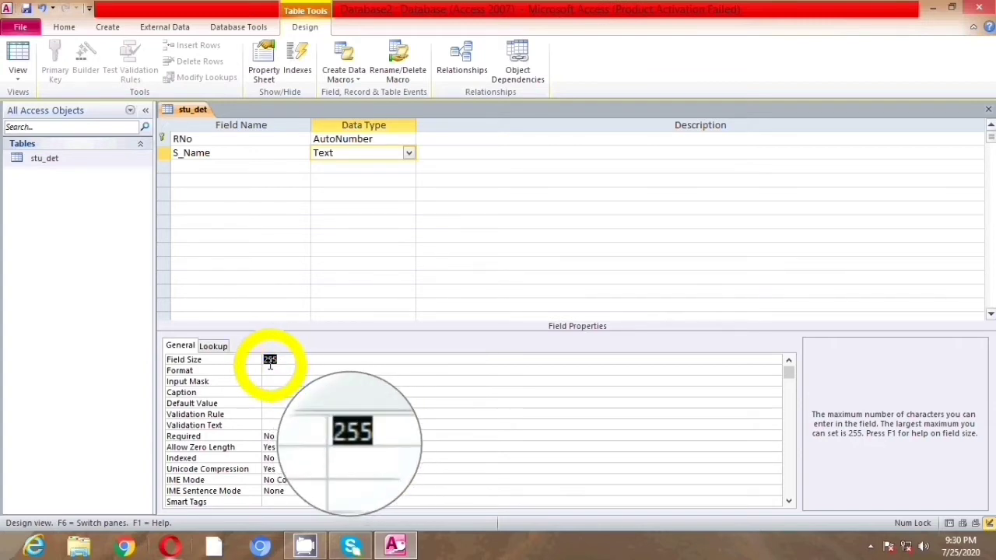
{"action": "type", "text": "100"}
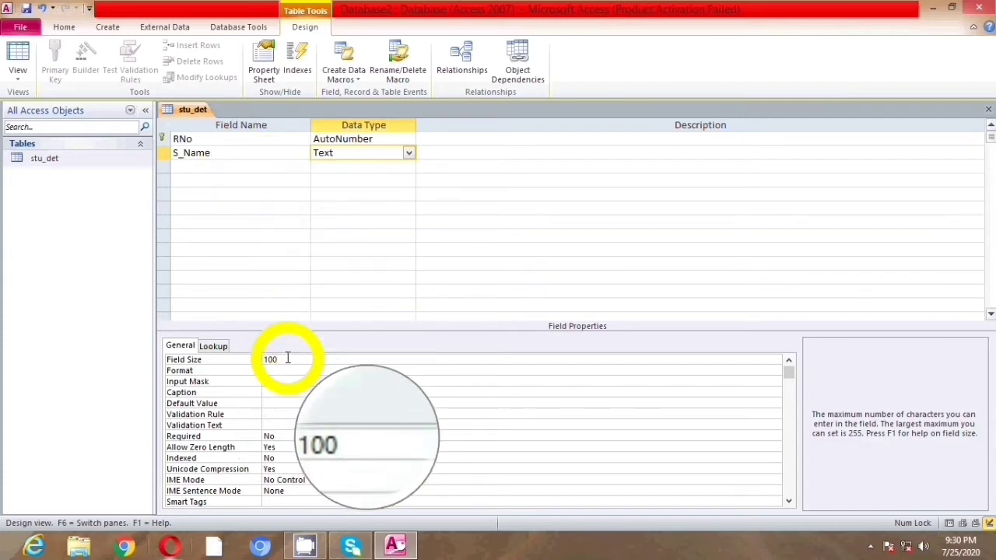
Add a third field named Maths/100 below S_Name with the Number data type
{"action": "left_click", "coordinate": [225, 169]}
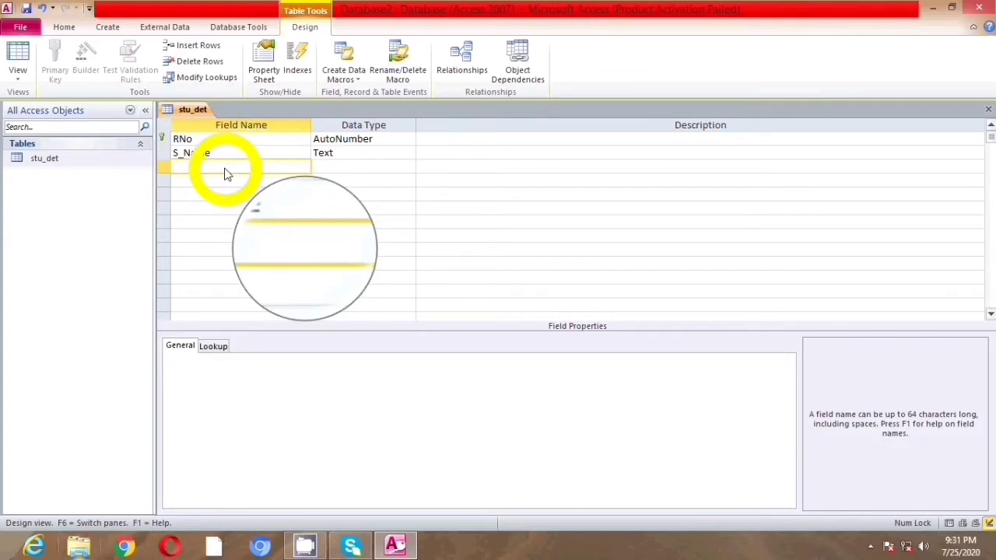
{"action": "type", "text": "M"}
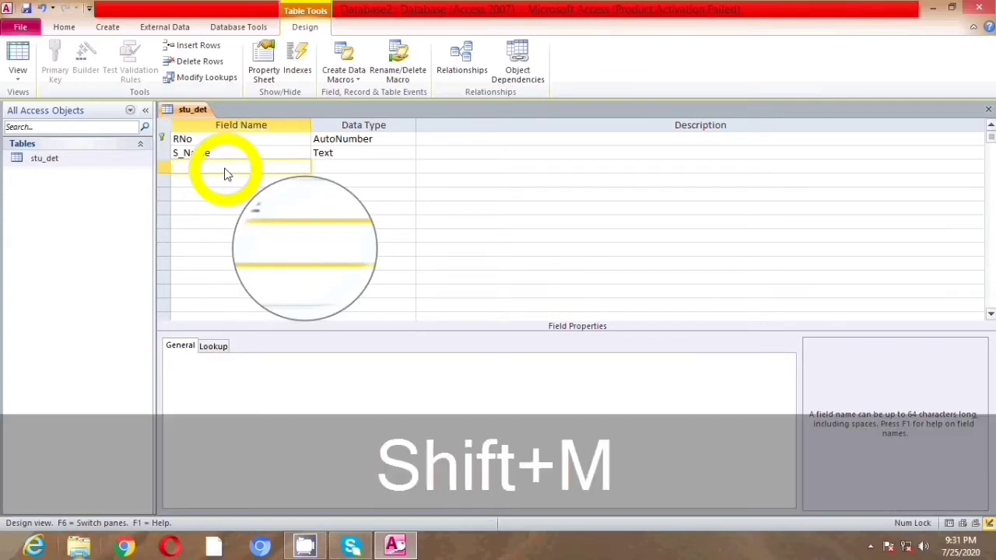
{"action": "type", "text": "aths/100"}
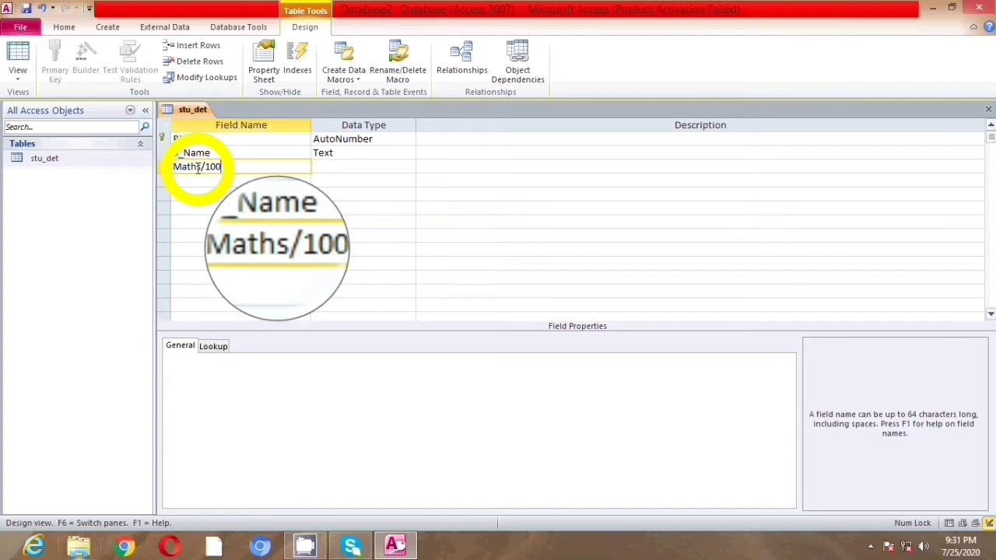
{"action": "left_click", "coordinate": [334, 168]}
{"action": "left_click", "coordinate": [408, 167]}
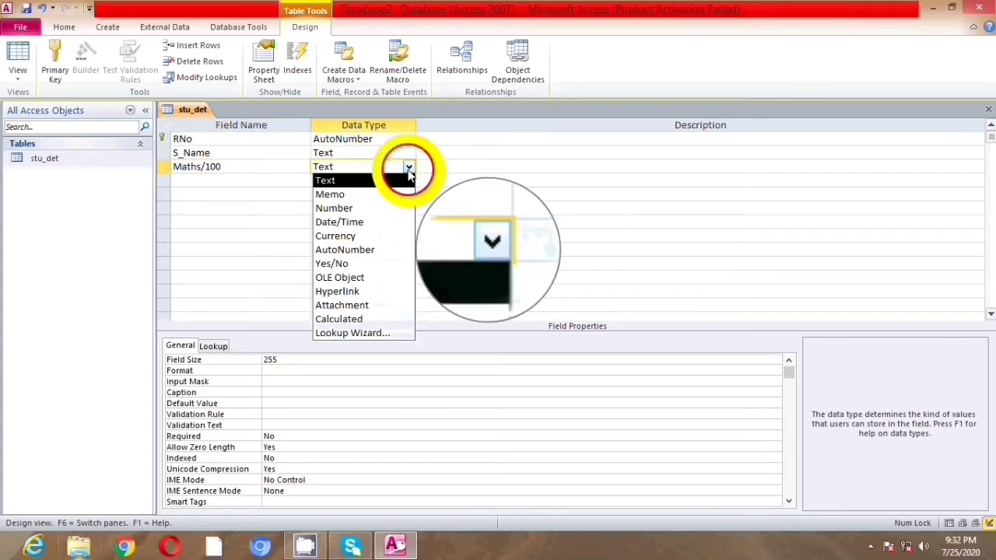
{"action": "left_click", "coordinate": [334, 208]}
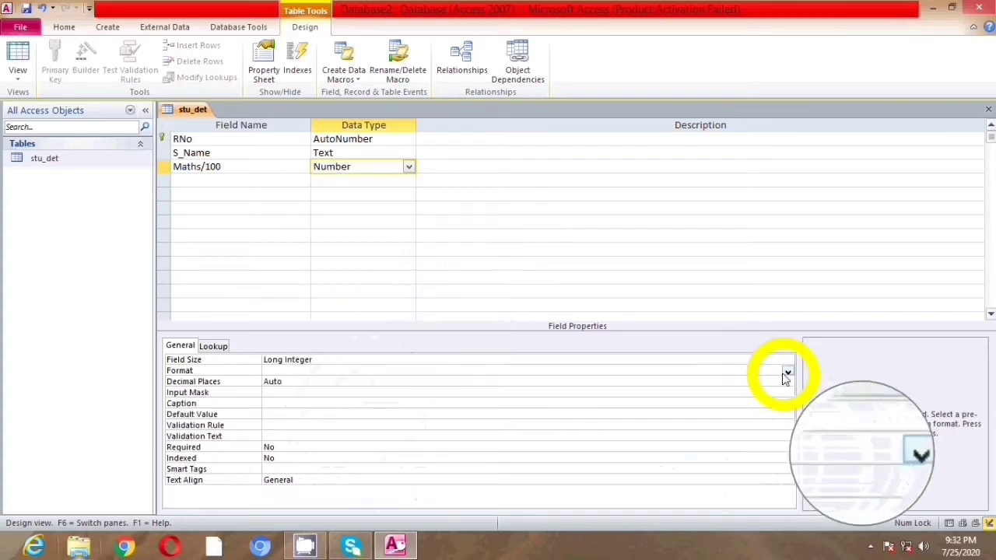
Set the Maths/100 field's format to General Number and its validation rule to <=100
{"action": "left_click", "coordinate": [786, 373]}
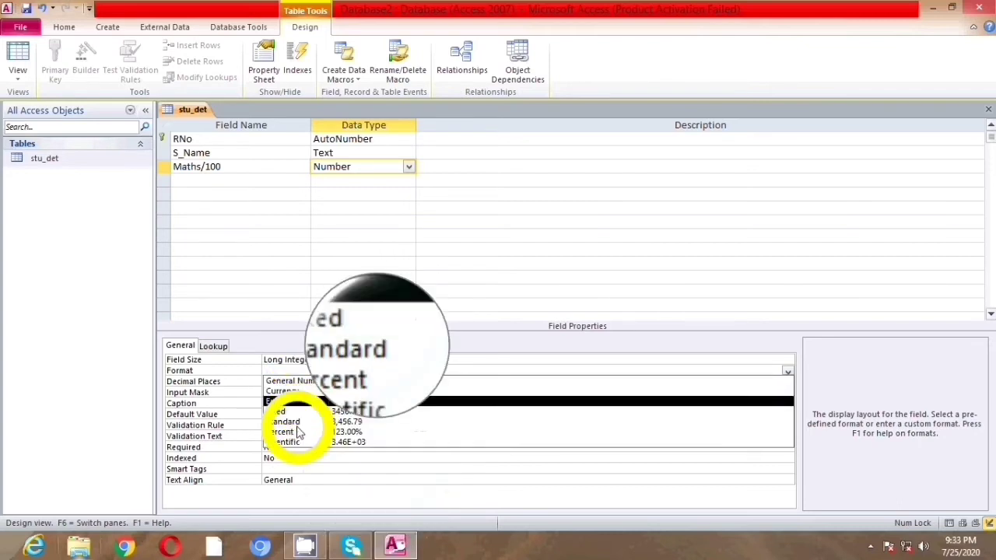
{"action": "left_click", "coordinate": [290, 381]}
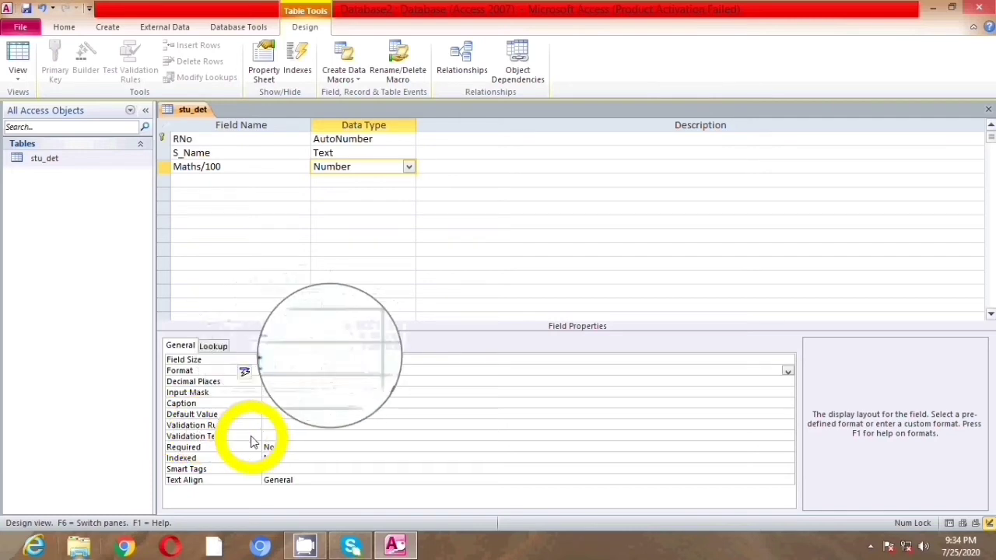
{"action": "left_click", "coordinate": [279, 425]}
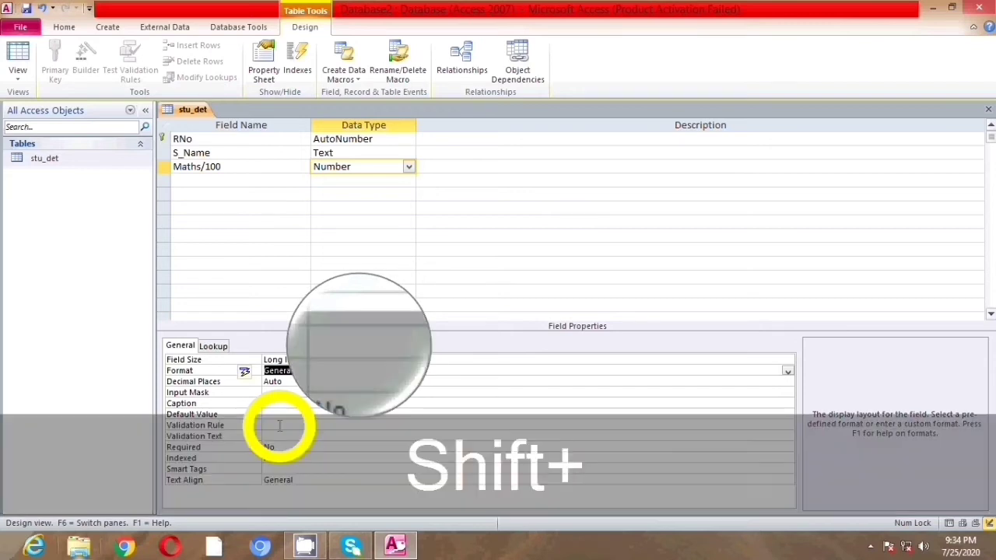
{"action": "type", "text": "<=100"}
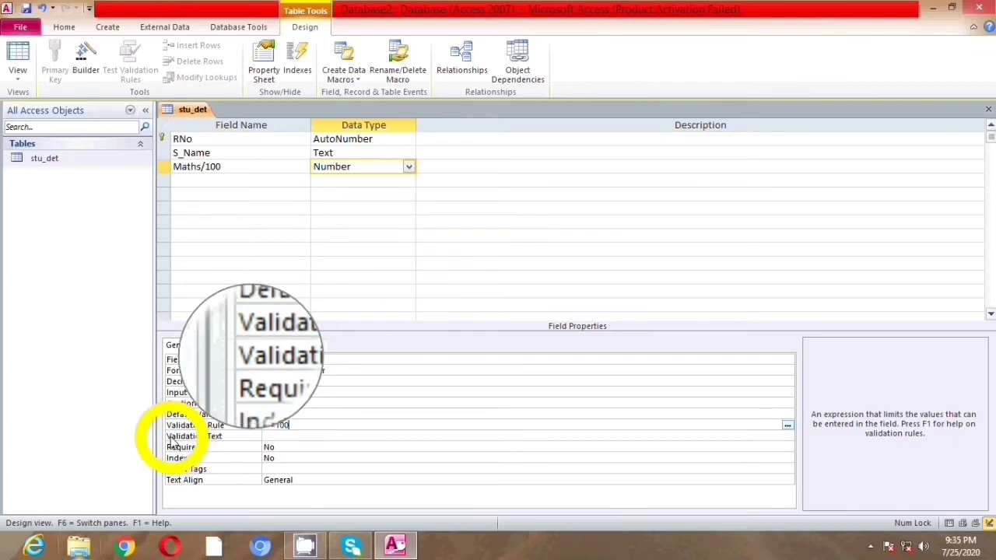
Set the Maths/100 field's validation text to "You can't put a value greater than 100" and save the table design
{"action": "left_click", "coordinate": [275, 437]}
{"action": "left_click", "coordinate": [274, 437]}
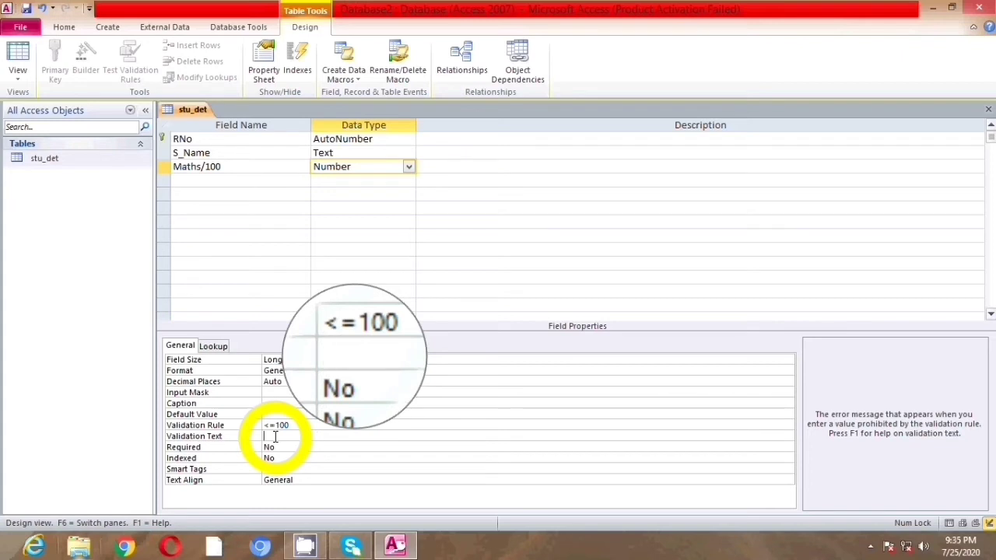
{"action": "type", "text": "You can't put a value greater than "}
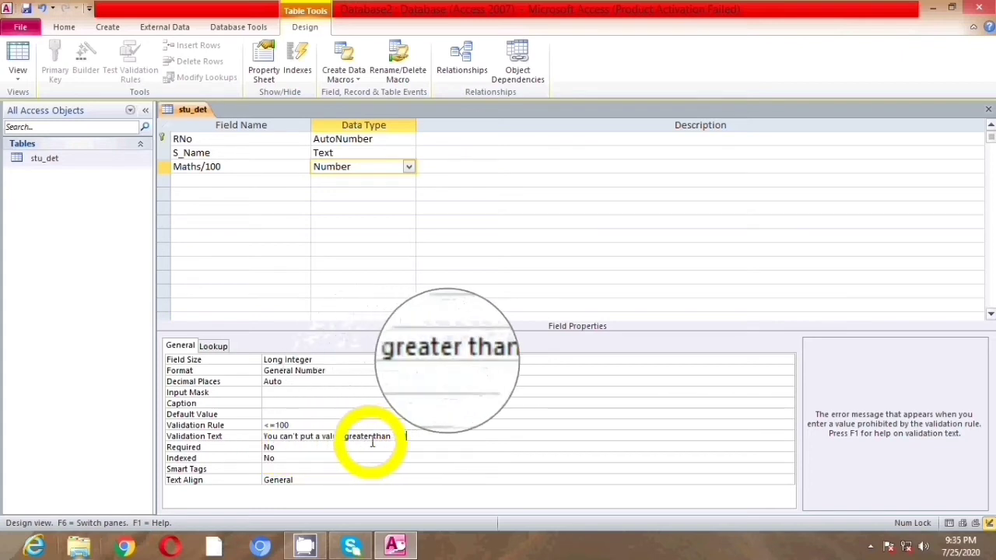
{"action": "type", "text": "100"}
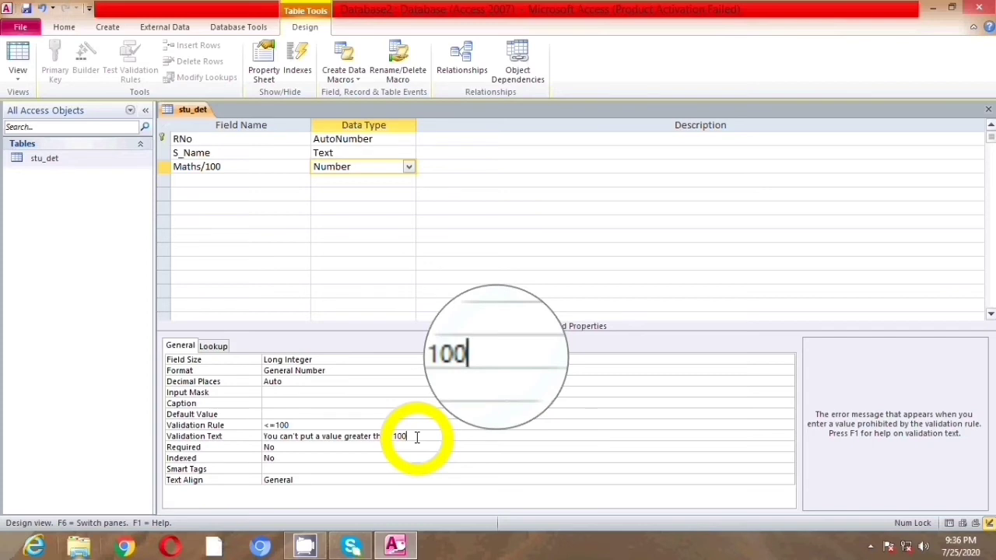
{"action": "left_click", "coordinate": [27, 9]}
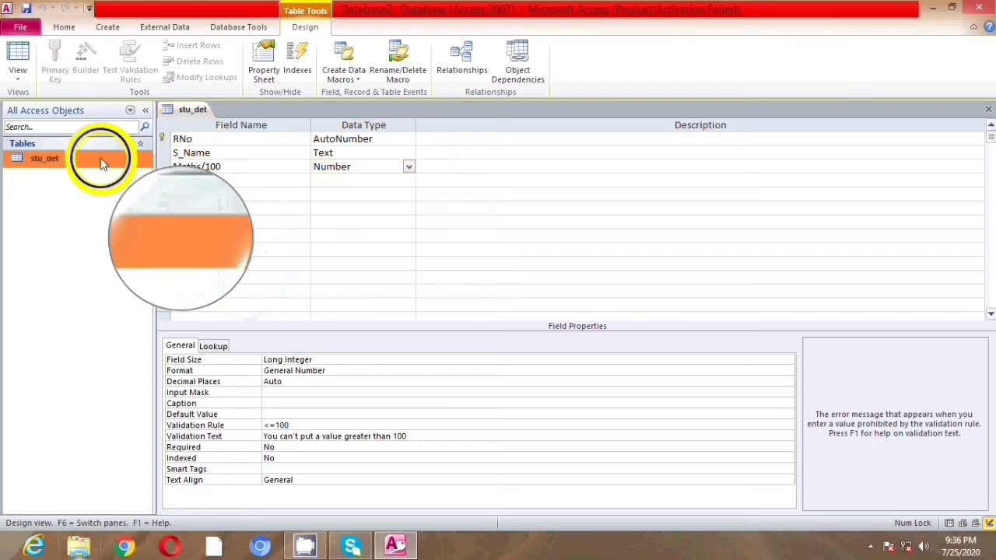
Open the stu_det table in Datasheet View and try to enter a record with a student's name and 254 for Maths/100
{"action": "right_click", "coordinate": [101, 159]}
{"action": "left_click", "coordinate": [137, 168]}
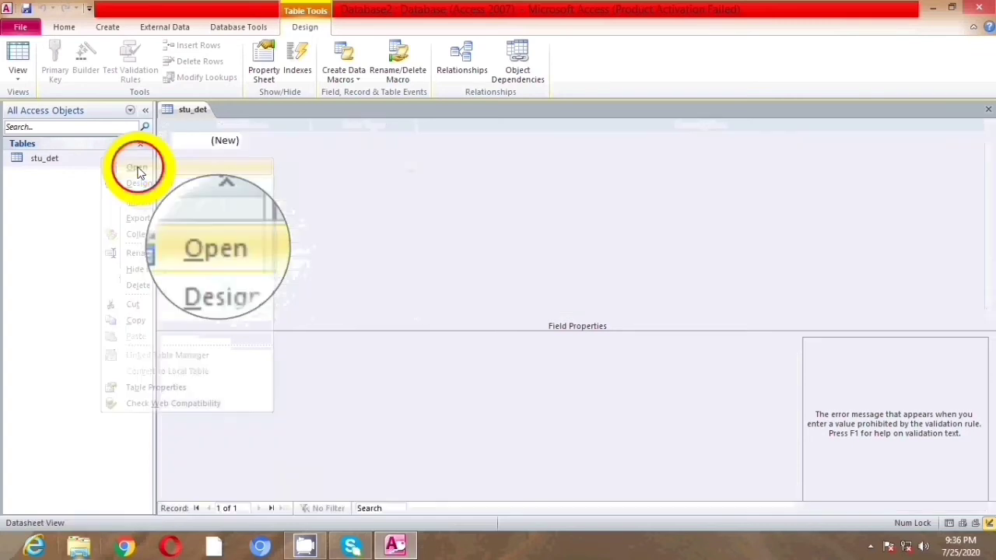
{"action": "left_click", "coordinate": [285, 141]}
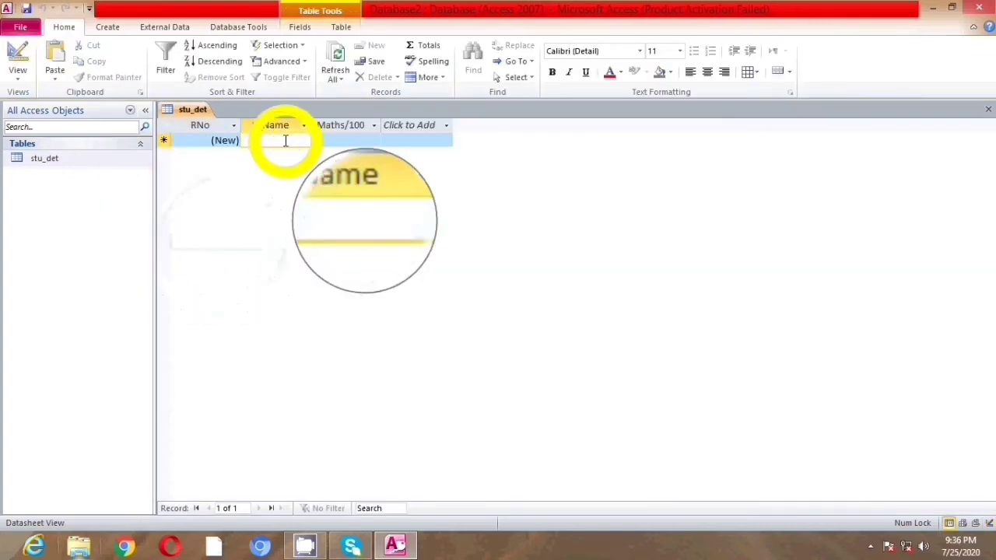
{"action": "type", "text": "A"}
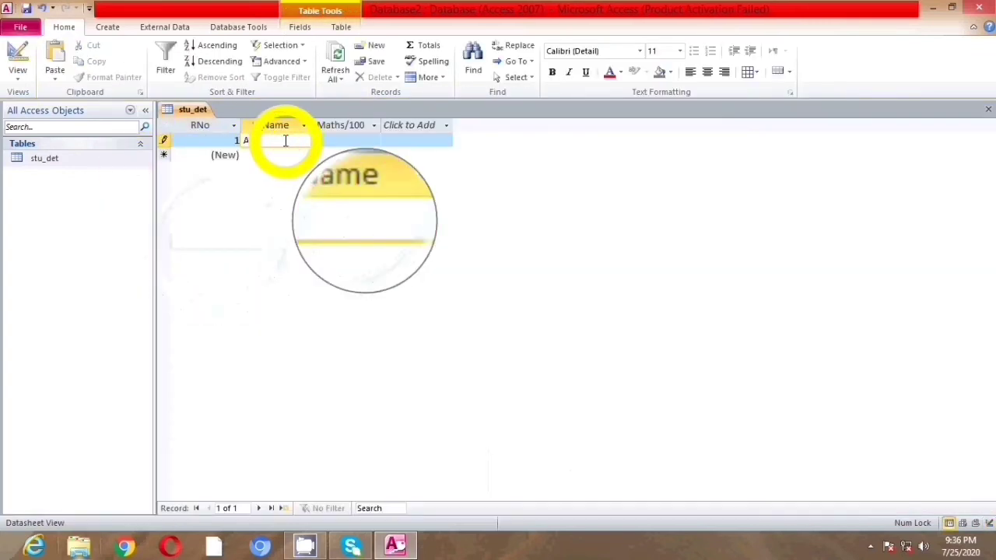
{"action": "type", "text": "mit"}
{"action": "key", "text": "Tab"}
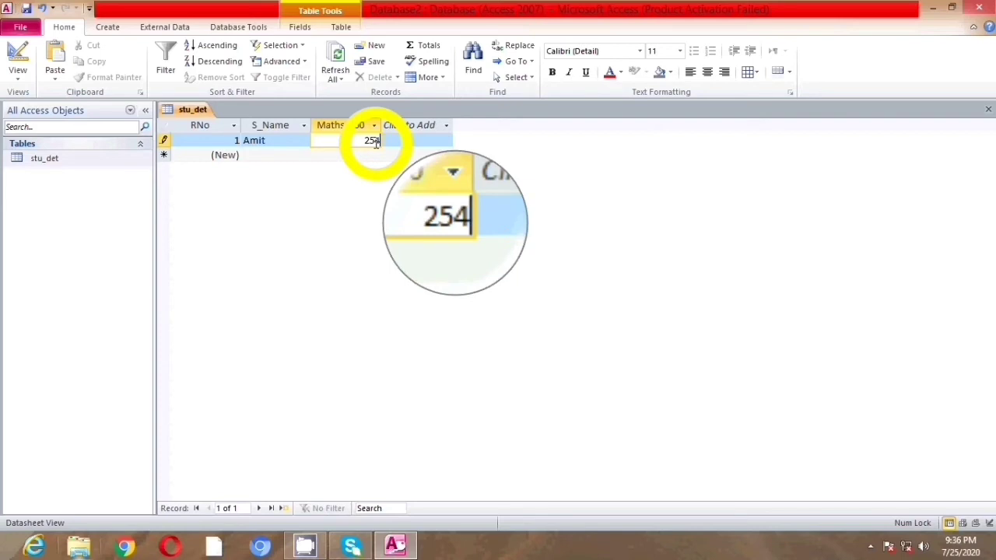
{"action": "key", "text": "Return"}
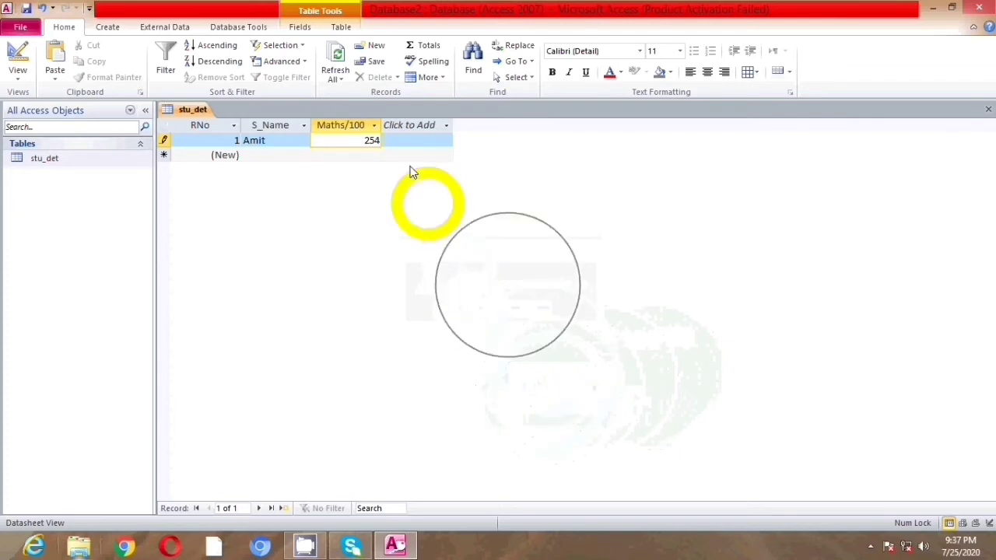
Set the first record's Maths/100 mark to 92, and try replacing it with 145 to test the validation rule
{"action": "double_click", "coordinate": [389, 142]}
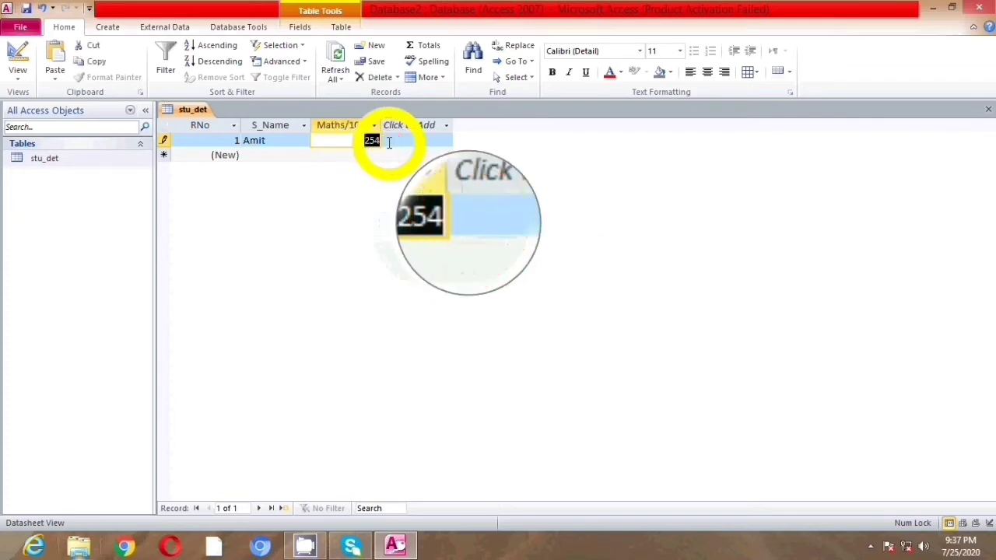
{"action": "type", "text": "92"}
{"action": "key", "text": "Return"}
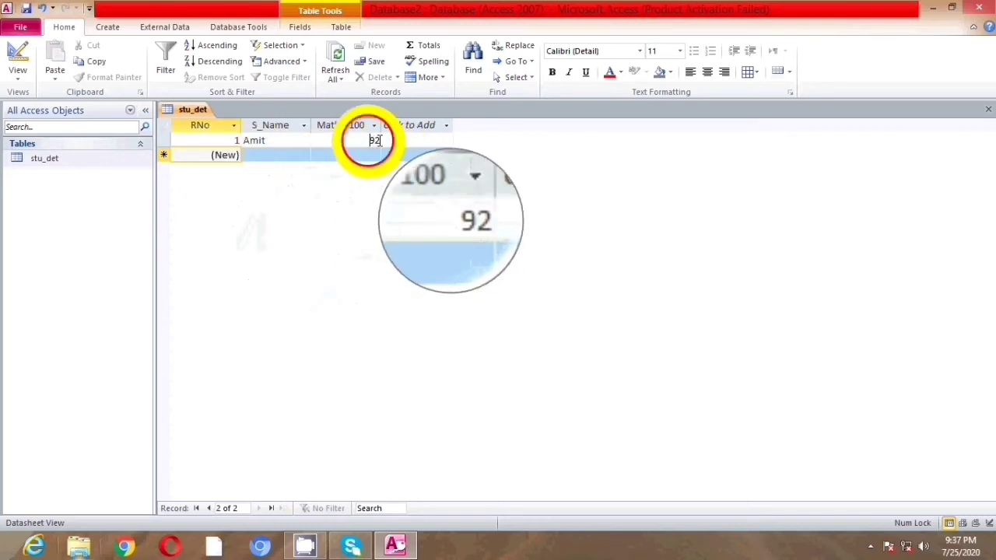
{"action": "double_click", "coordinate": [376, 140]}
{"action": "type", "text": "145"}
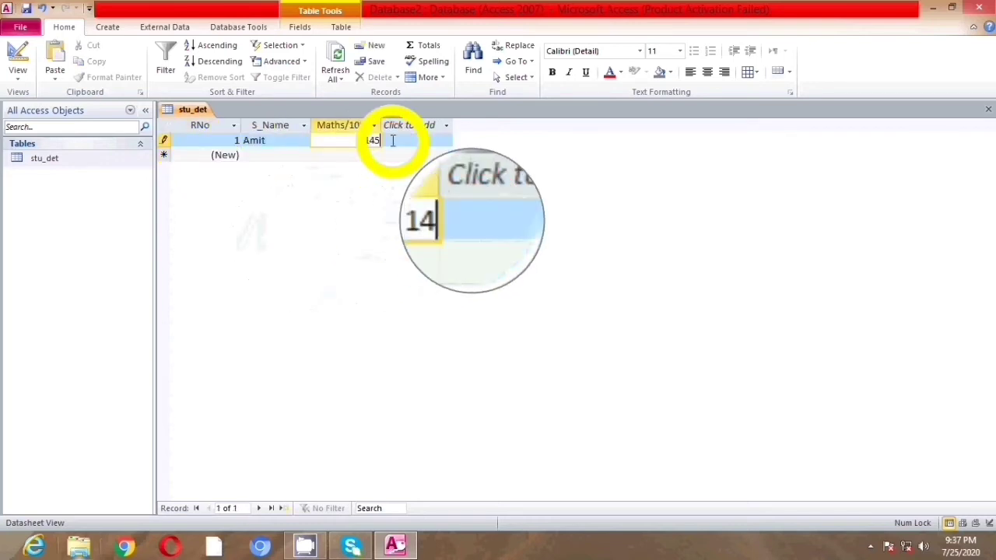
{"action": "left_click", "coordinate": [393, 140]}
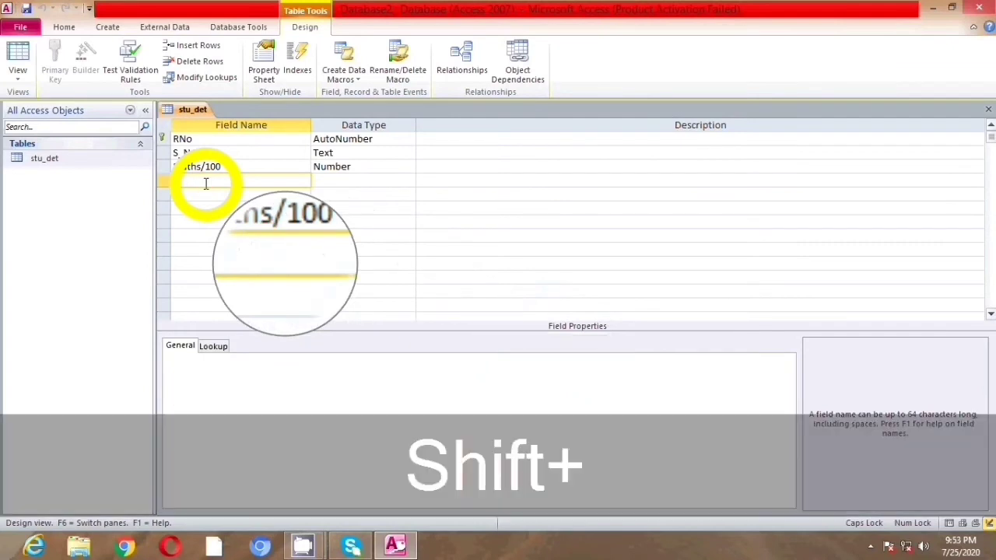
Add a fourth field named cOMP/100 below Maths/100 with the Number data type
{"action": "type", "text": "C"}
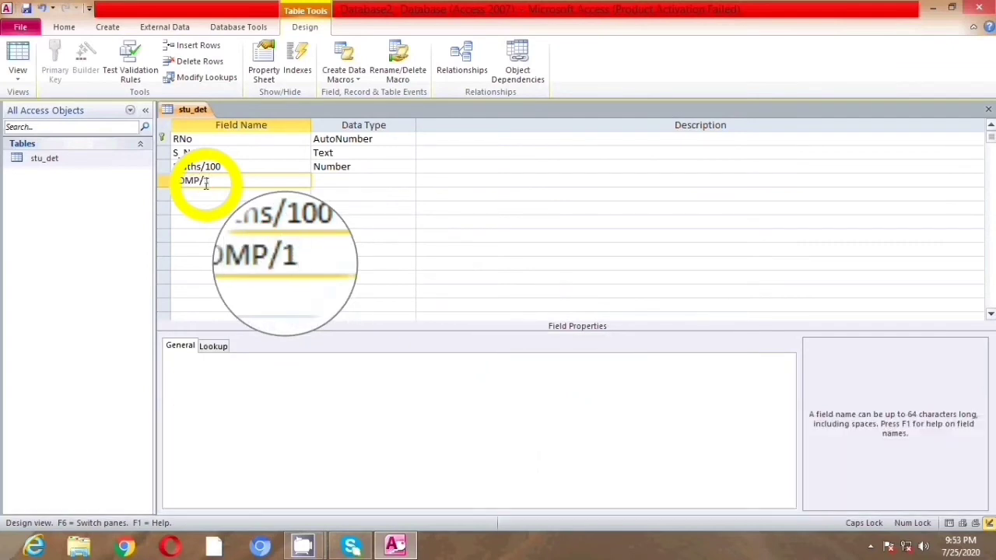
{"action": "key", "text": "Tab"}
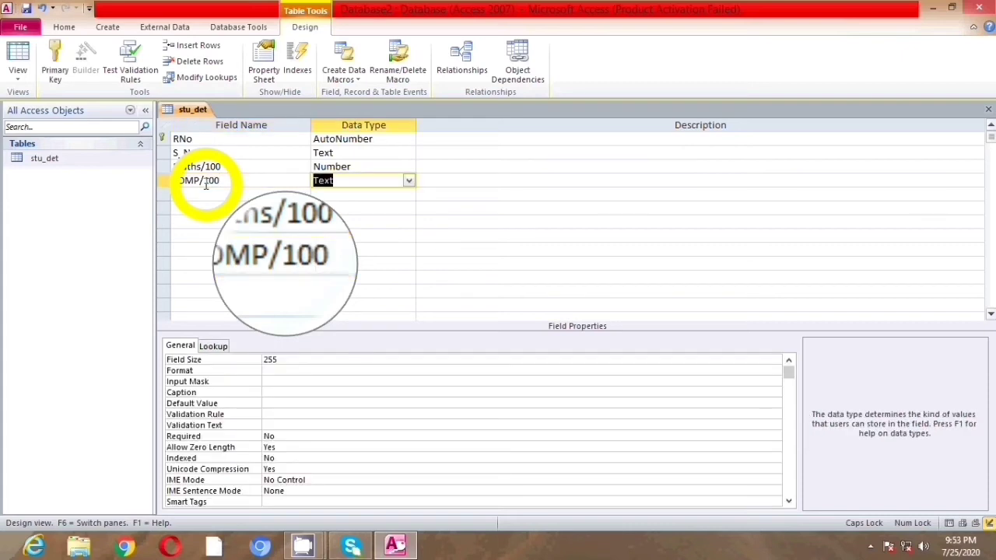
{"action": "left_click", "coordinate": [408, 181]}
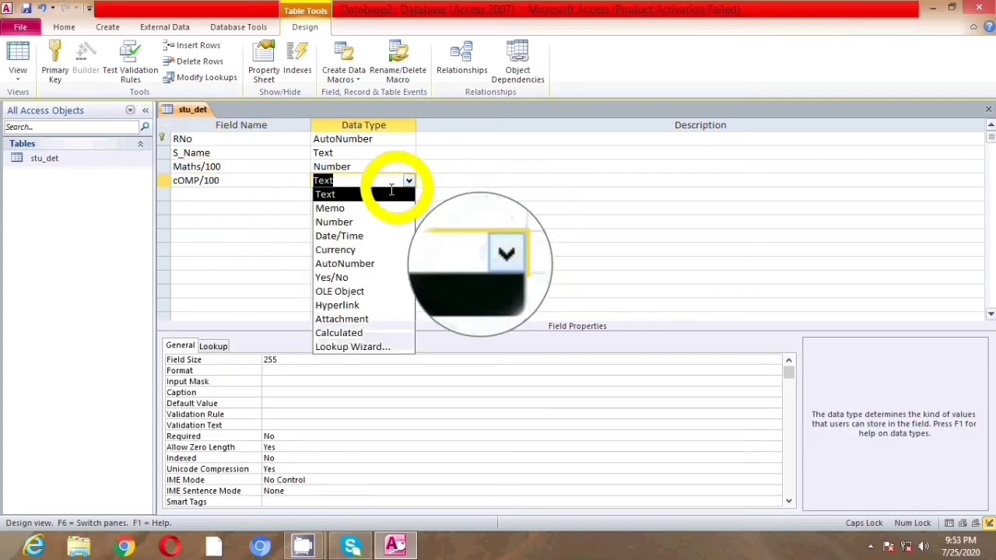
{"action": "left_click", "coordinate": [341, 223]}
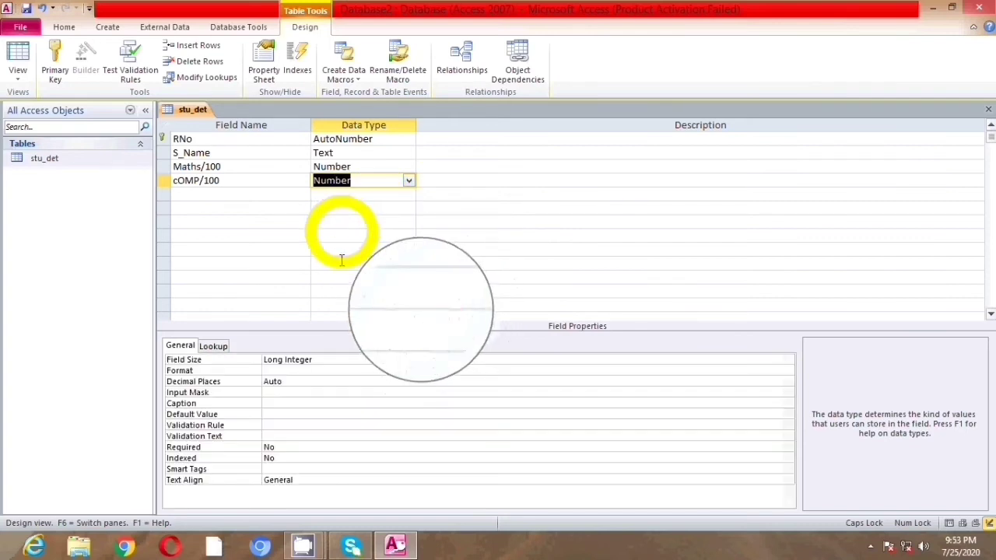
Set the cOMP/100 field's validation rule to >=0 and its validation text to "nOT LESS THAN OR EQUAL TO 0"
{"action": "left_click", "coordinate": [268, 428]}
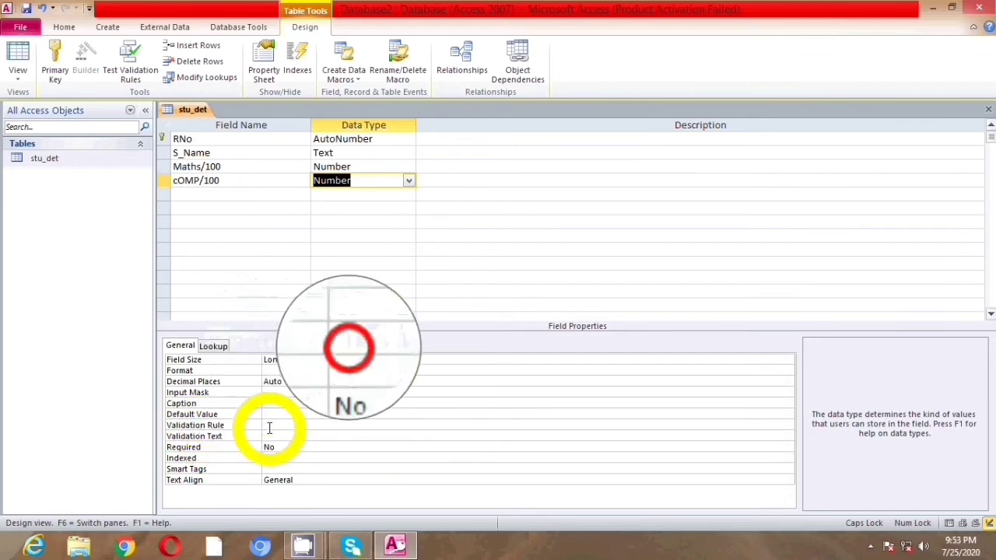
{"action": "type", "text": ">="}
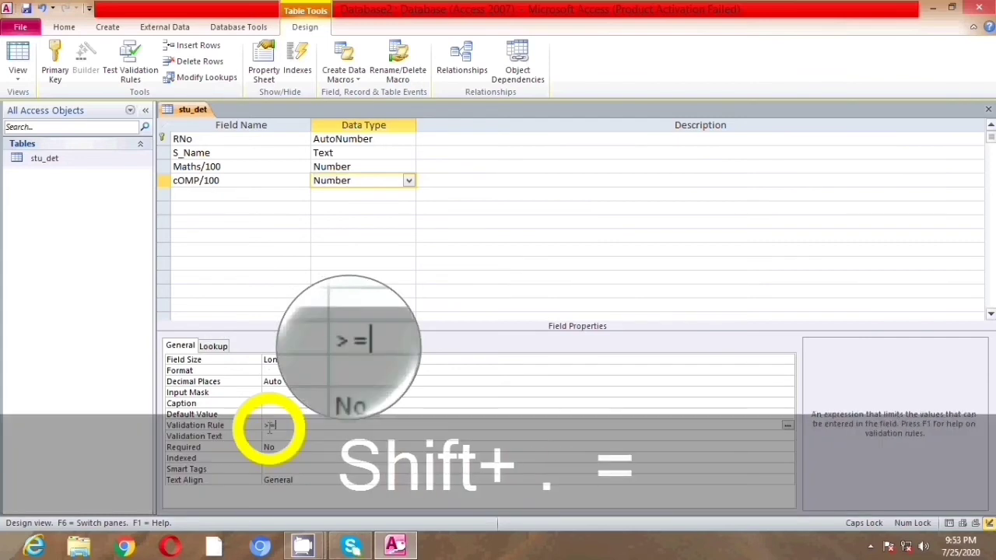
{"action": "type", "text": "0"}
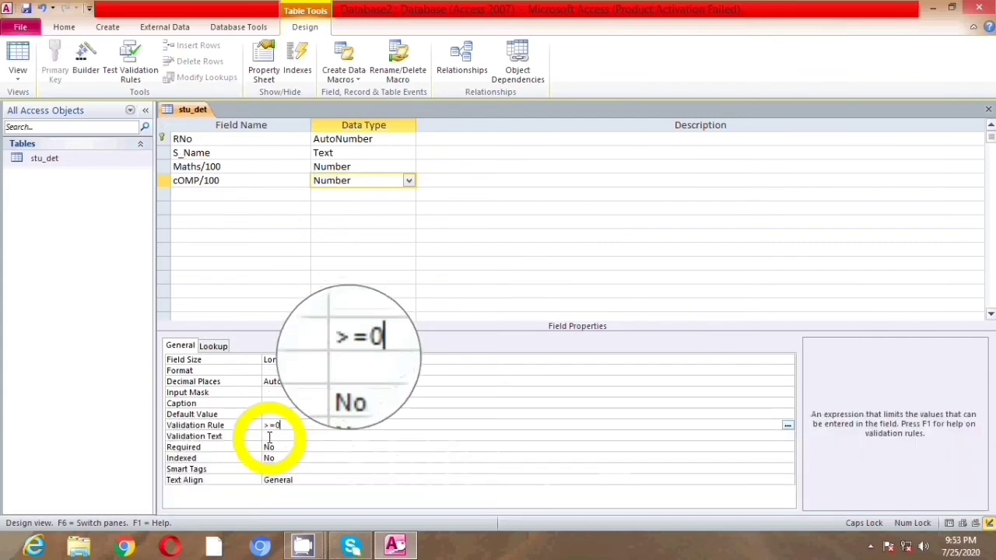
{"action": "left_click", "coordinate": [269, 437]}
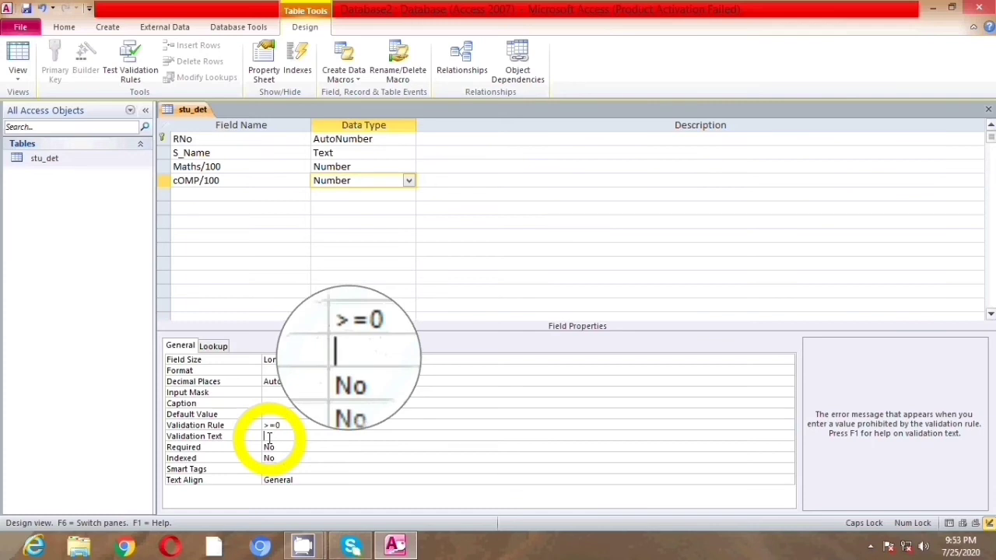
{"action": "type", "text": "nOT LESS THAN OR EQA"}
{"action": "type", "text": "L TO 0"}
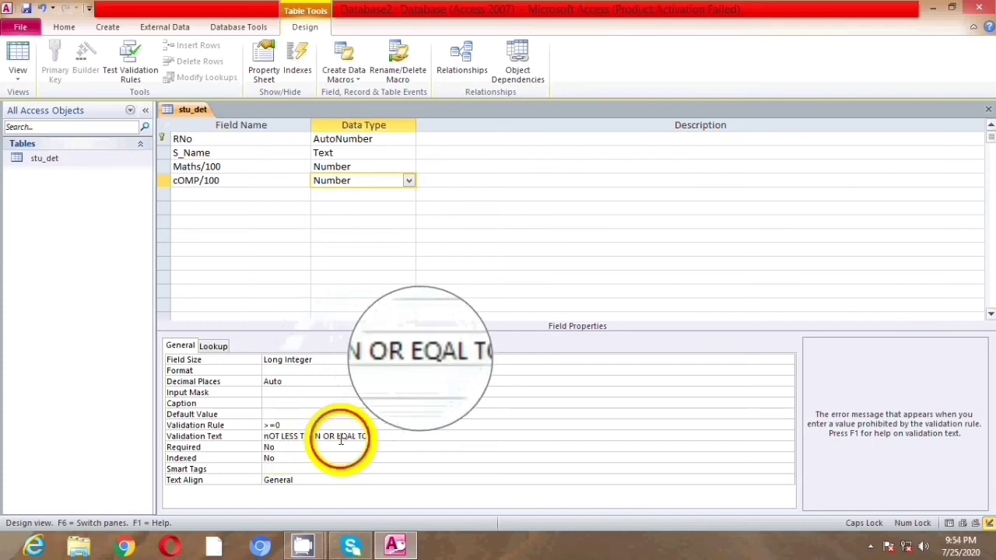
{"action": "left_click", "coordinate": [347, 437]}
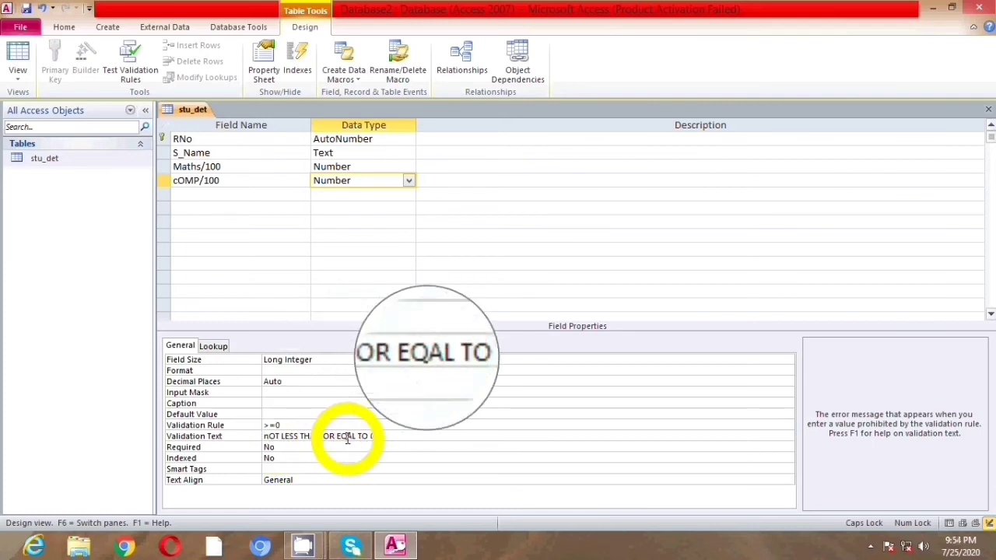
{"action": "type", "text": "U"}
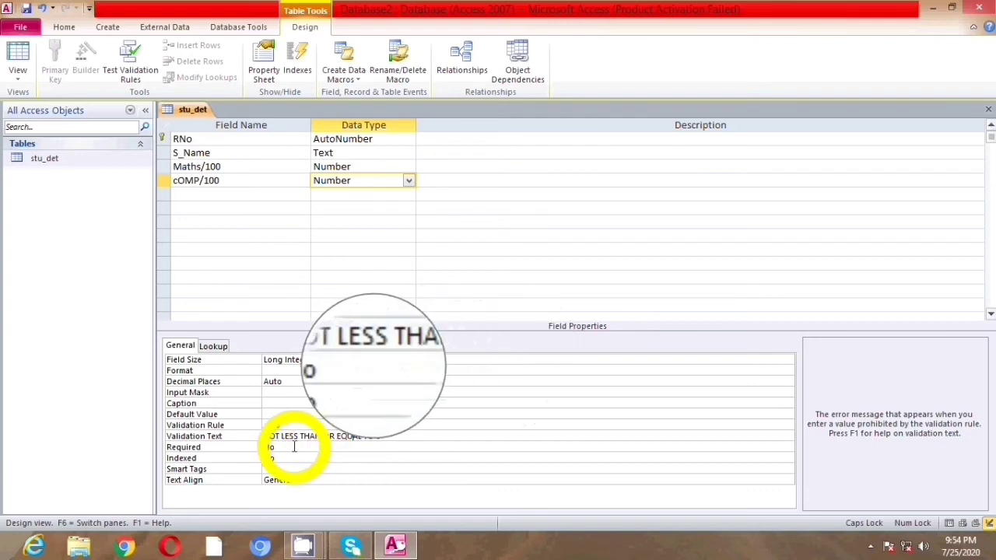
{"action": "left_click", "coordinate": [269, 425]}
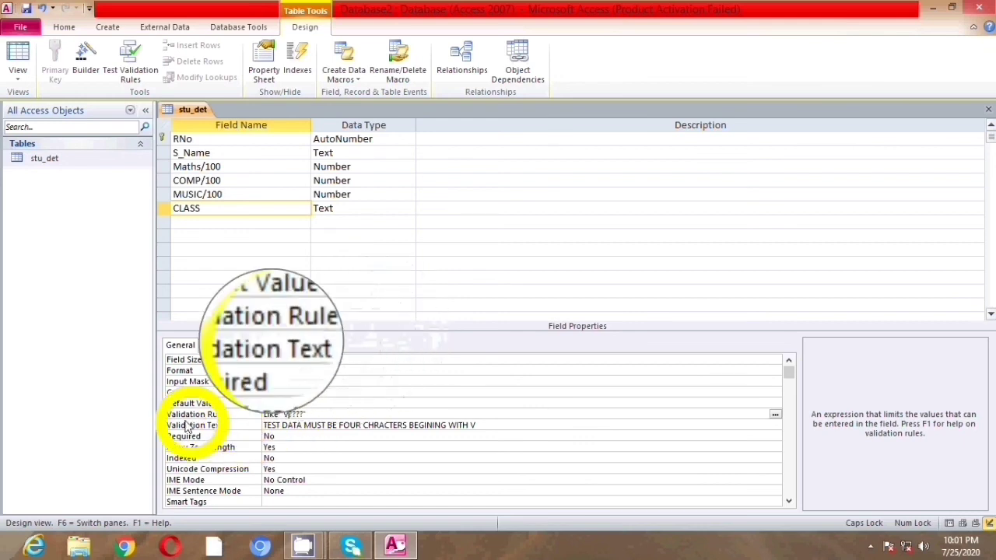
Correct the first word of the CLASS field's validation text to TEXT
{"action": "left_click", "coordinate": [283, 428]}
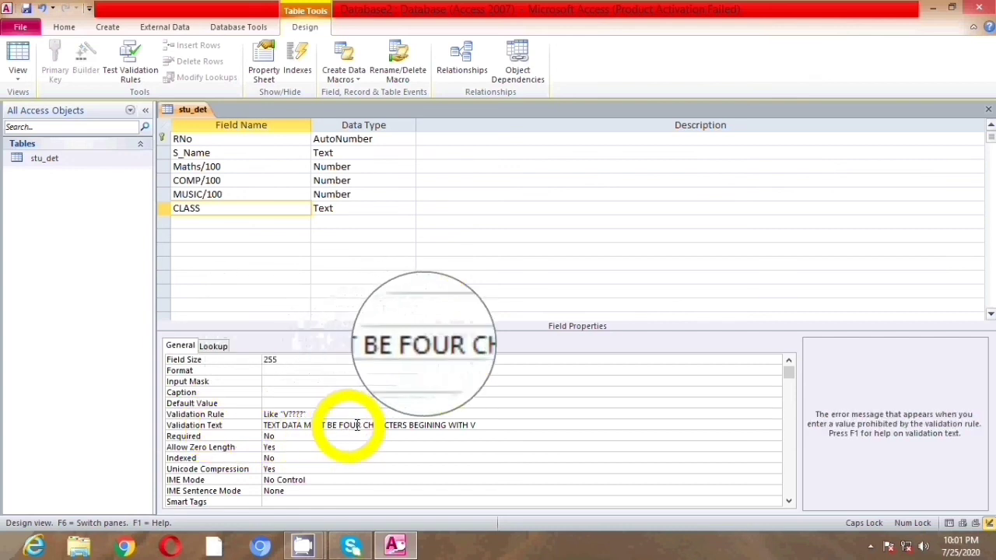